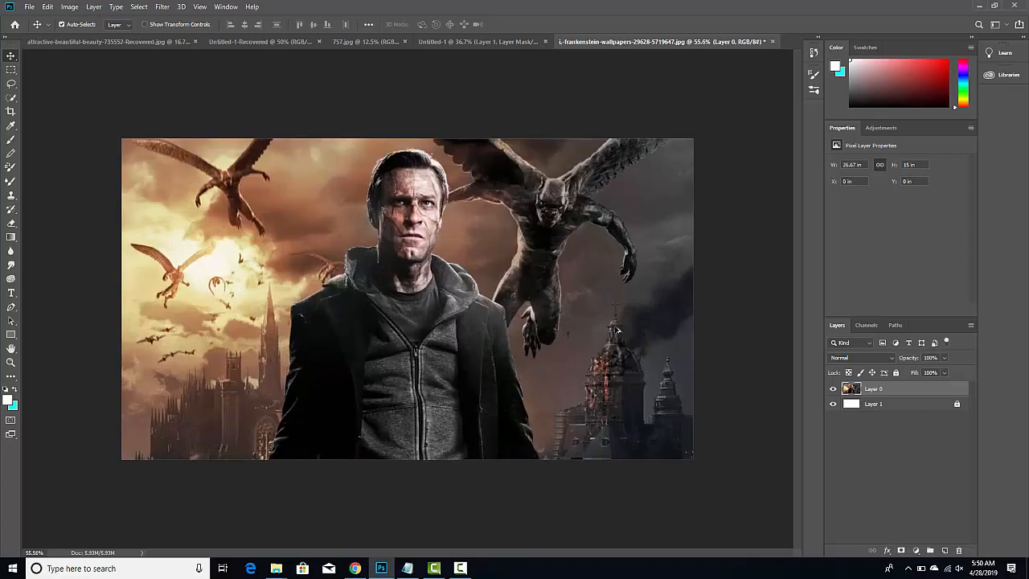
Step: Compare the picture with the white background by briefly hiding Layer 0
scroll(617, 330, down, 1)
scroll(617, 331, up, 1)
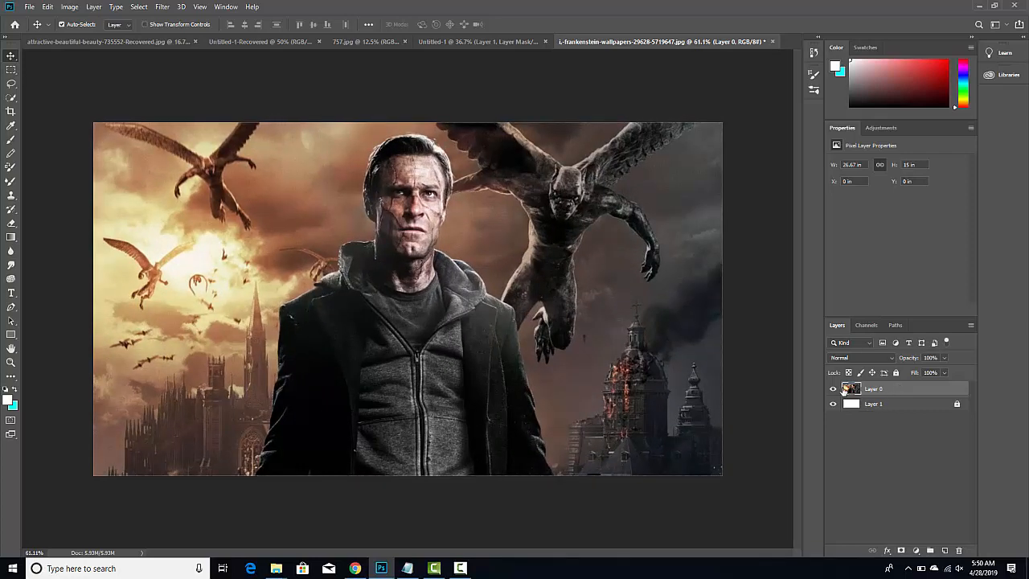
click(834, 389)
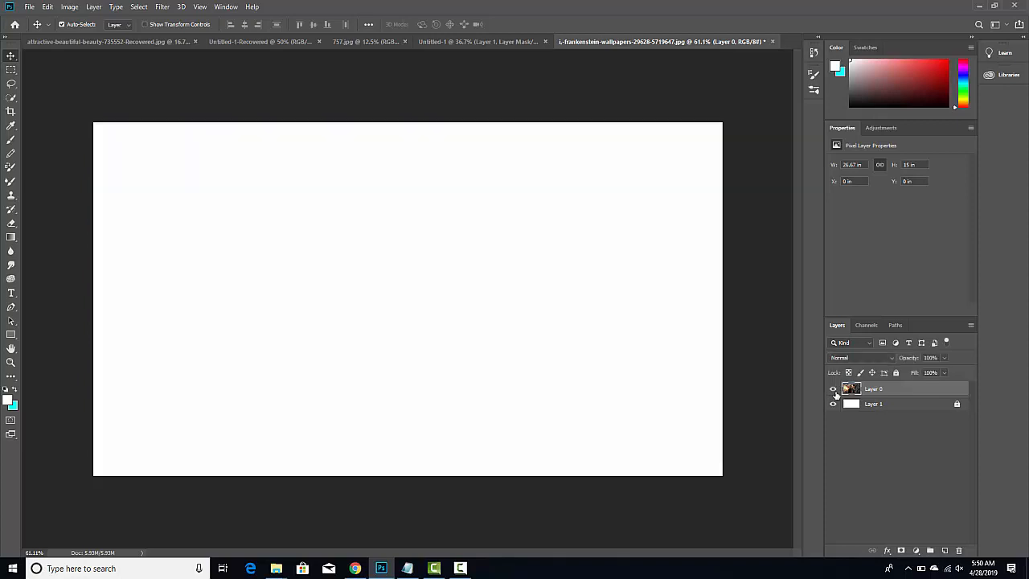
click(834, 389)
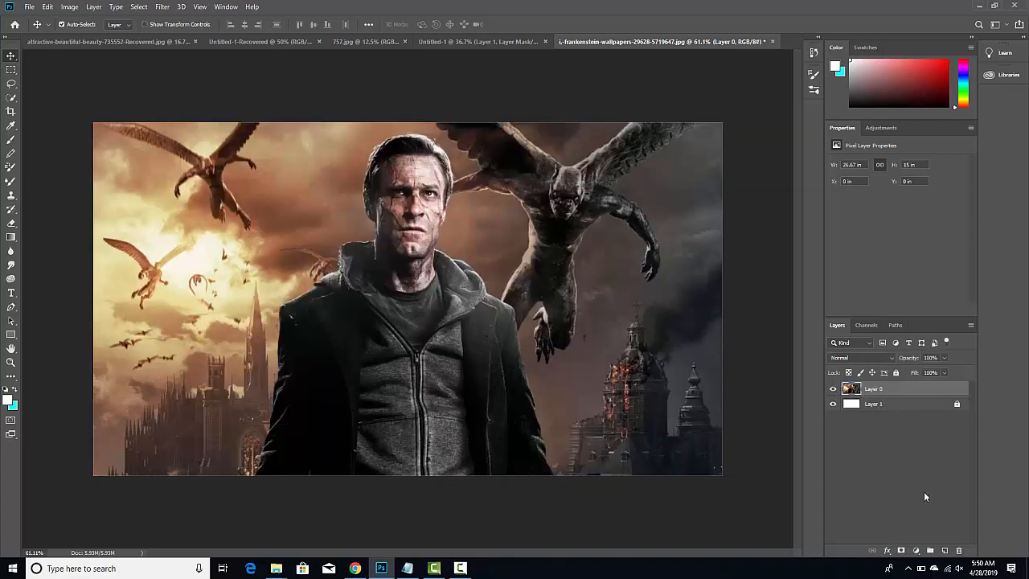
Step: Add a layer mask to Layer 0 and fill it with black using the Paint Bucket tool
click(903, 550)
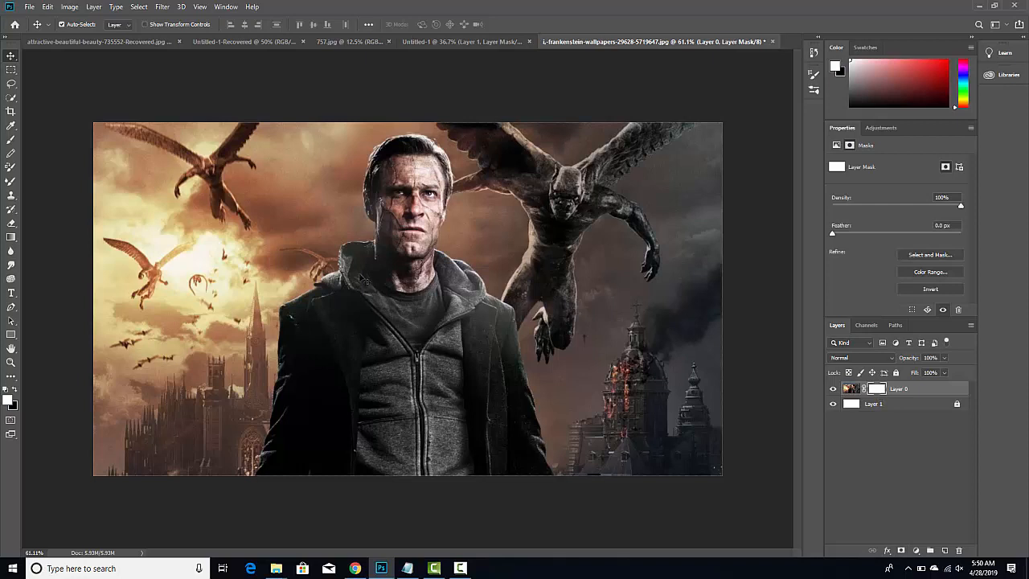
click(6, 391)
click(17, 239)
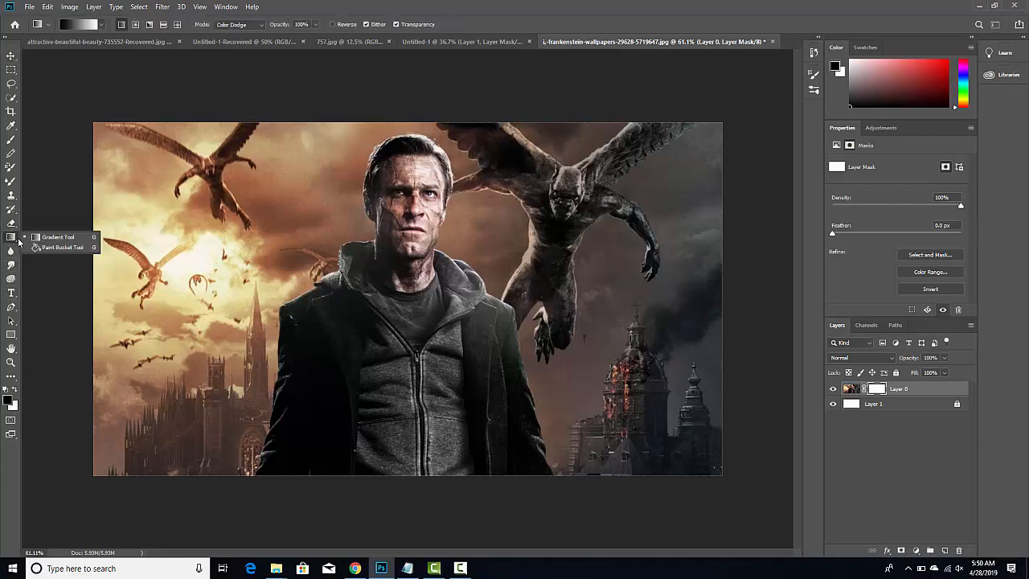
click(58, 246)
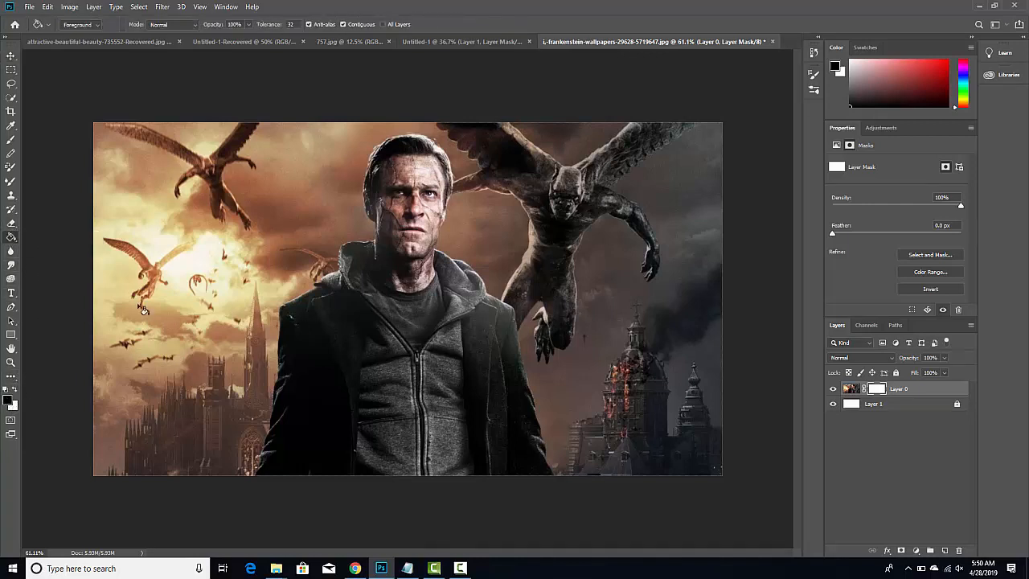
click(216, 283)
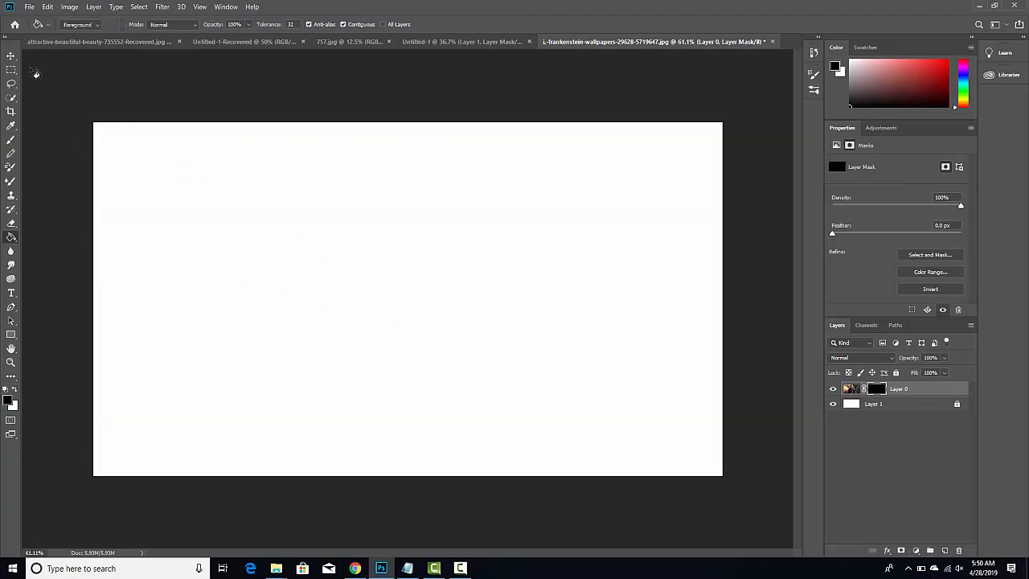
Step: Set up the Brush tool with the textured 610 px tip and target Layer 0's mask
click(12, 56)
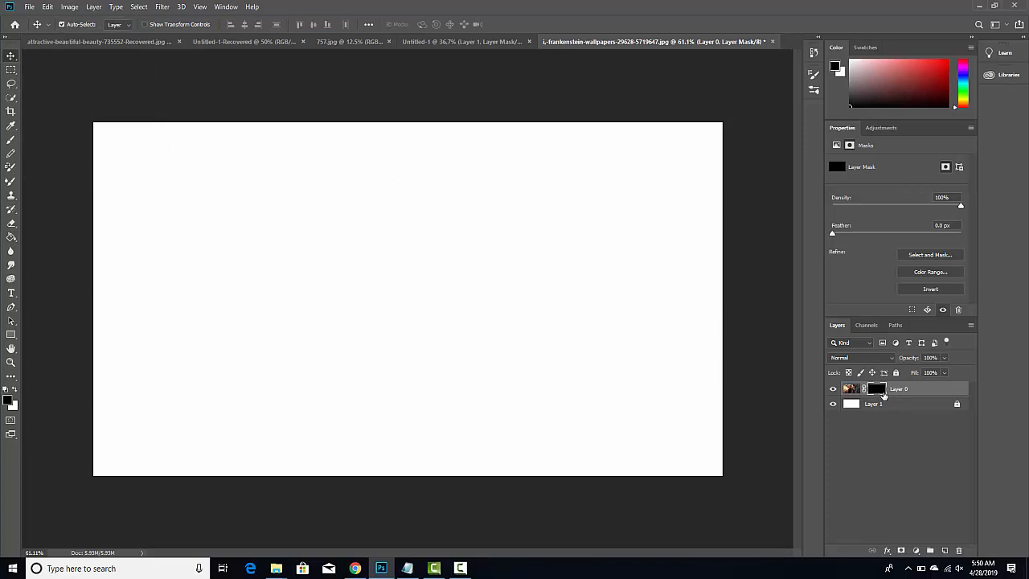
click(12, 140)
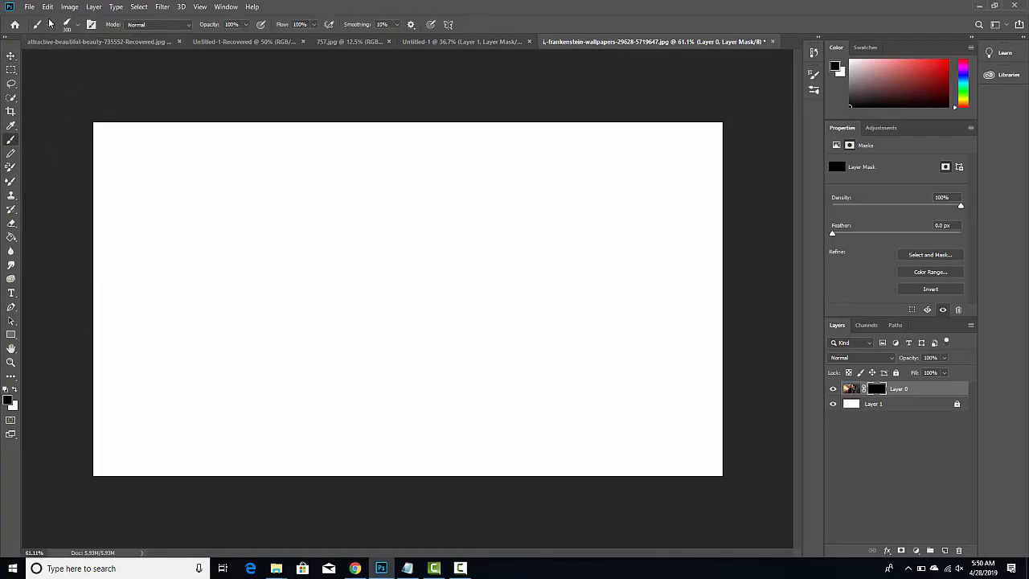
click(68, 25)
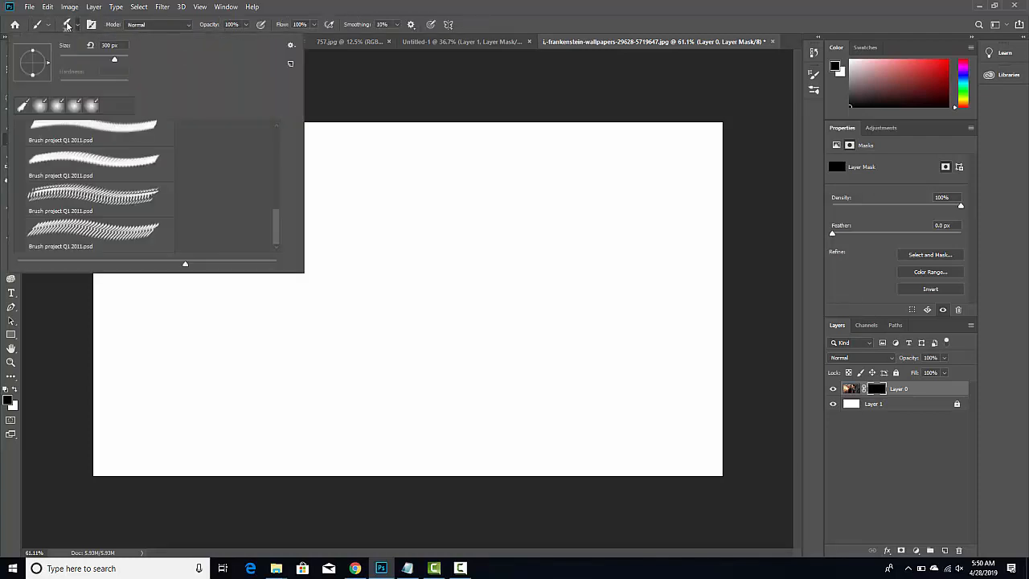
click(91, 25)
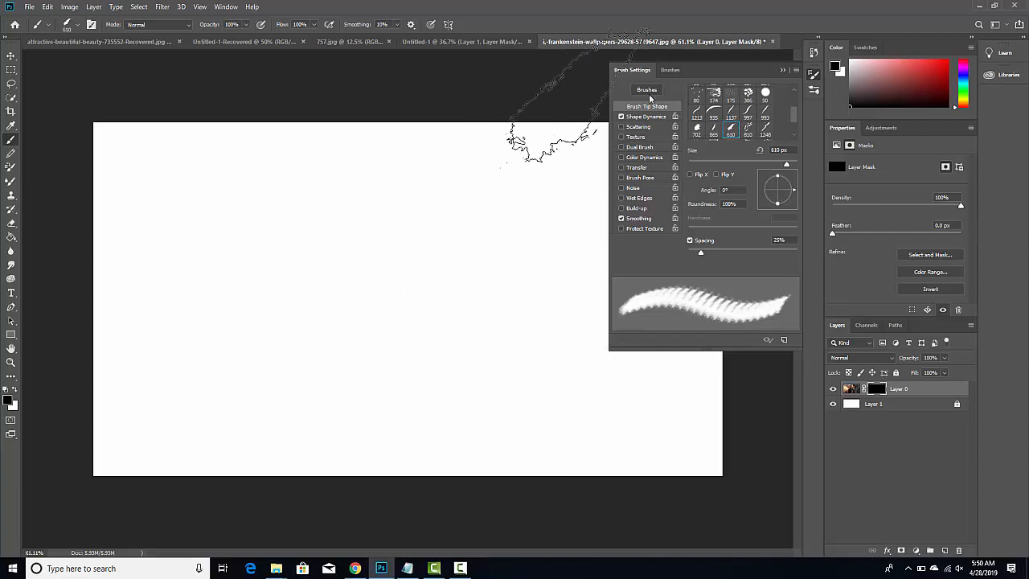
click(868, 445)
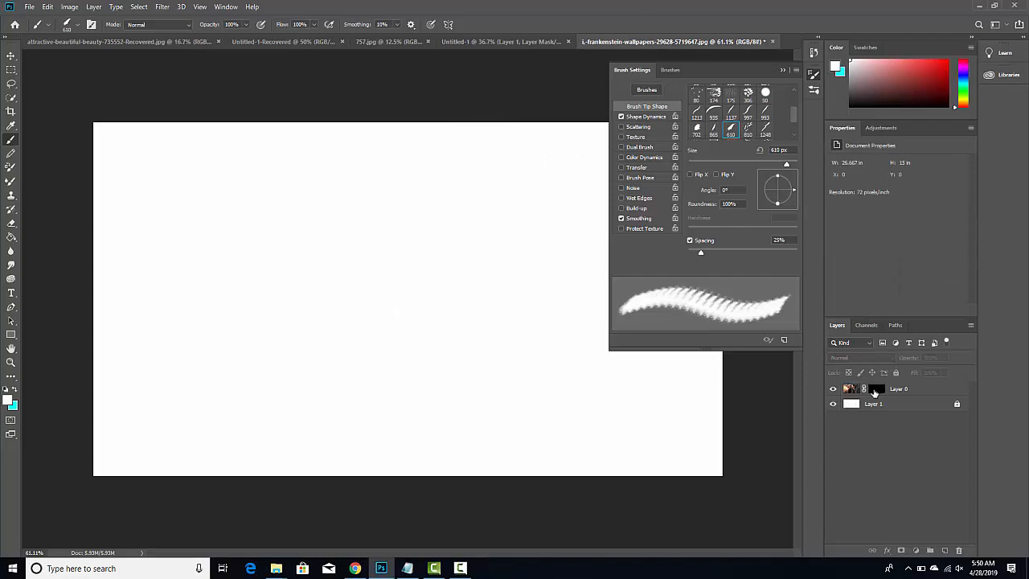
click(878, 392)
Step: Enlarge the brush to 1000 px and set its spacing to 93%
key(bracketright)
key(bracketright)
key(bracketright)
key(bracketright)
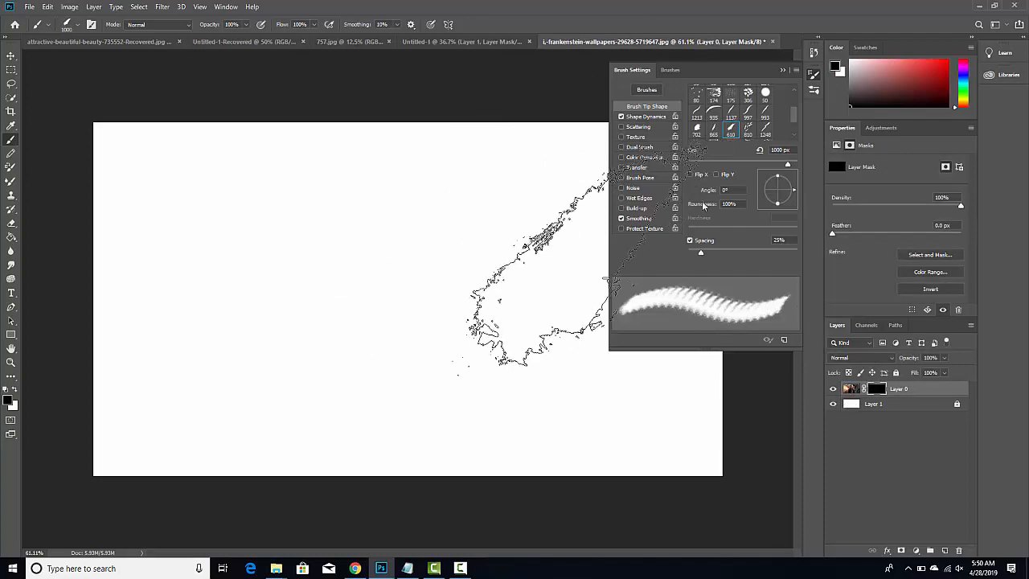
drag(702, 251, 738, 252)
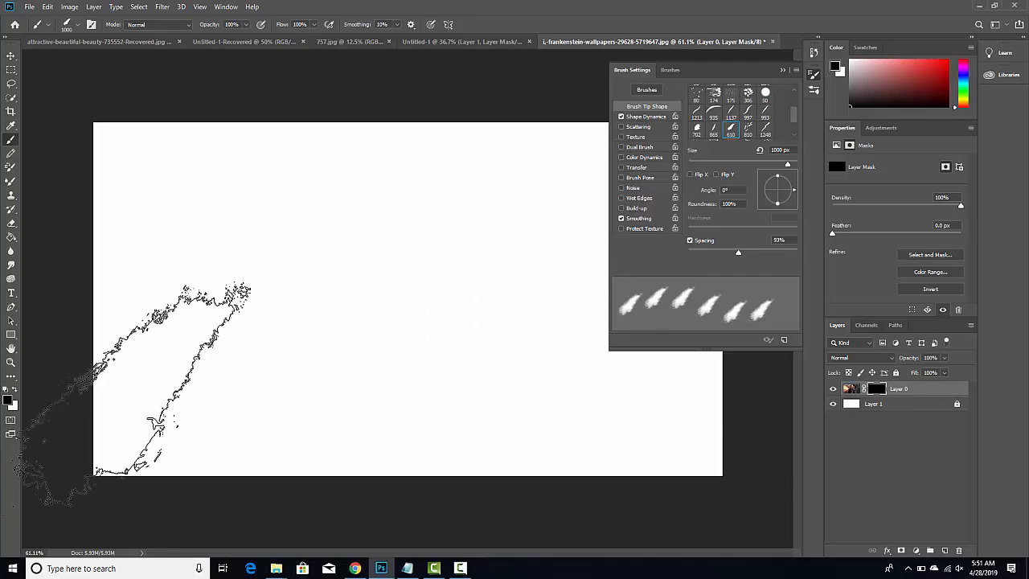
Step: Paint white on the mask to reveal the man's face and chest at 1000 px and the shoulder beside them at 600 px
key(x)
mouse_move(427, 283)
mouse_down()
mouse_move(529, 281)
mouse_move(377, 281)
mouse_move(389, 277)
mouse_move(376, 278)
mouse_move(396, 246)
mouse_up()
key(bracketleft)
key(bracketleft)
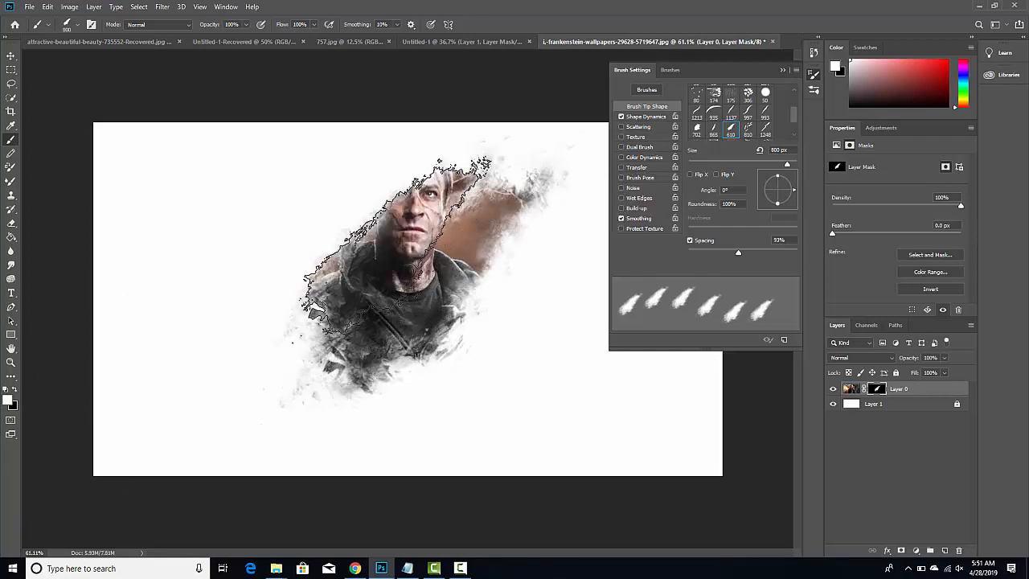
key(bracketleft)
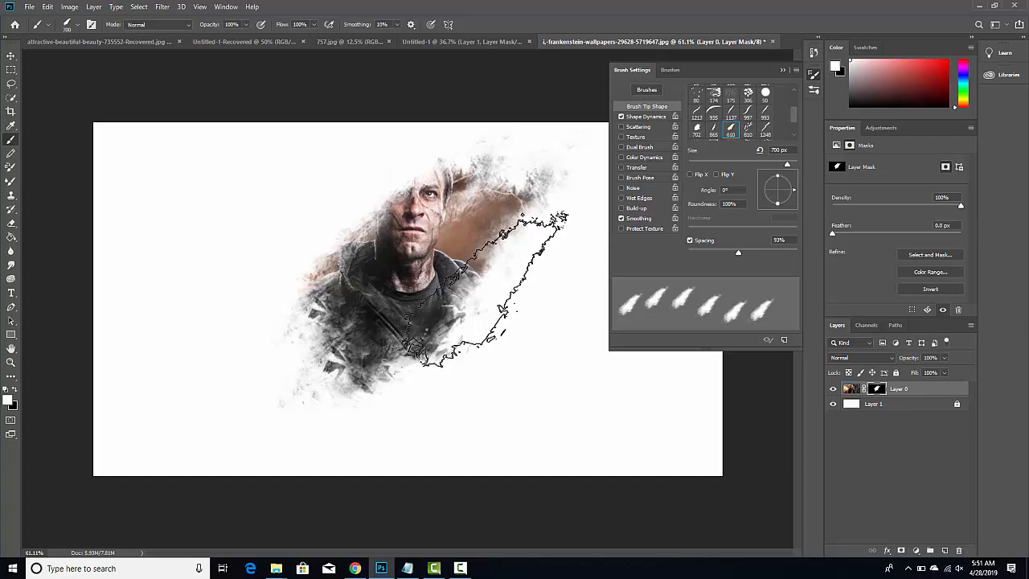
key(bracketleft)
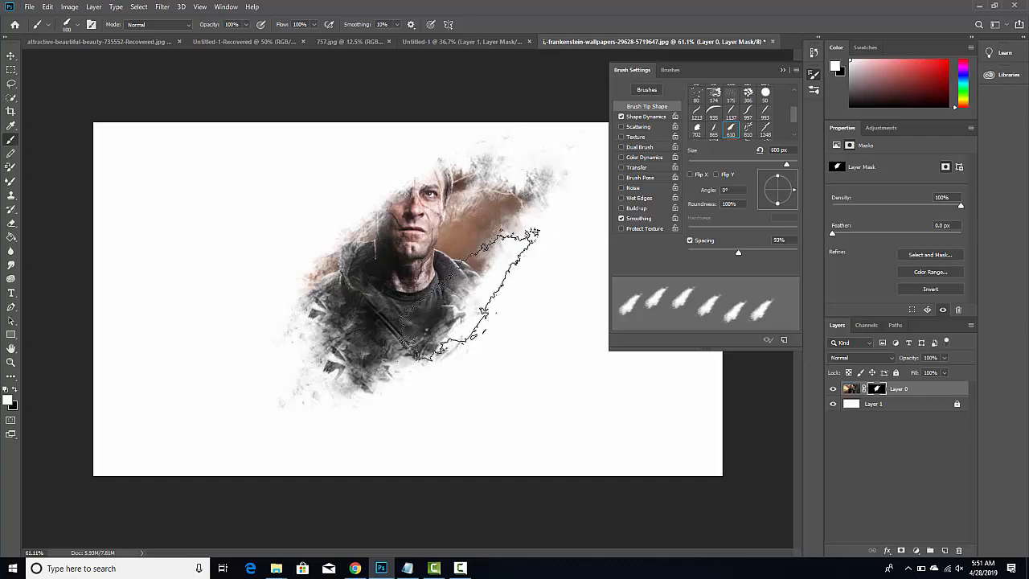
click(470, 295)
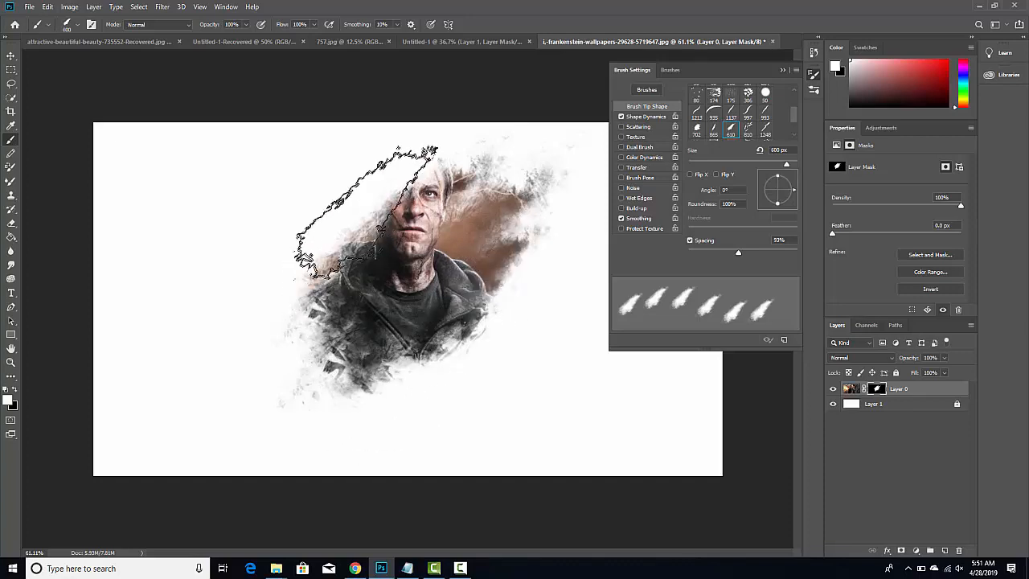
Step: Reveal the man's hair and forehead at 600 px and the lower jacket zipper at 400 px on the mask
click(380, 213)
key(bracketleft)
key(bracketleft)
click(416, 368)
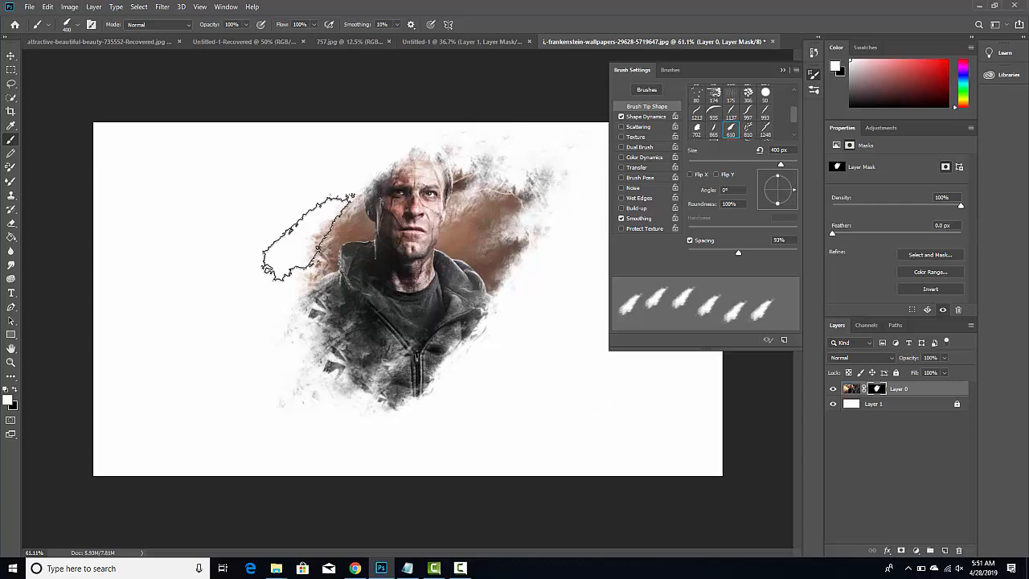
Step: Choose the 1248 px shard tip and set its shape dynamics to 75% size jitter and 67% minimum diameter
click(765, 129)
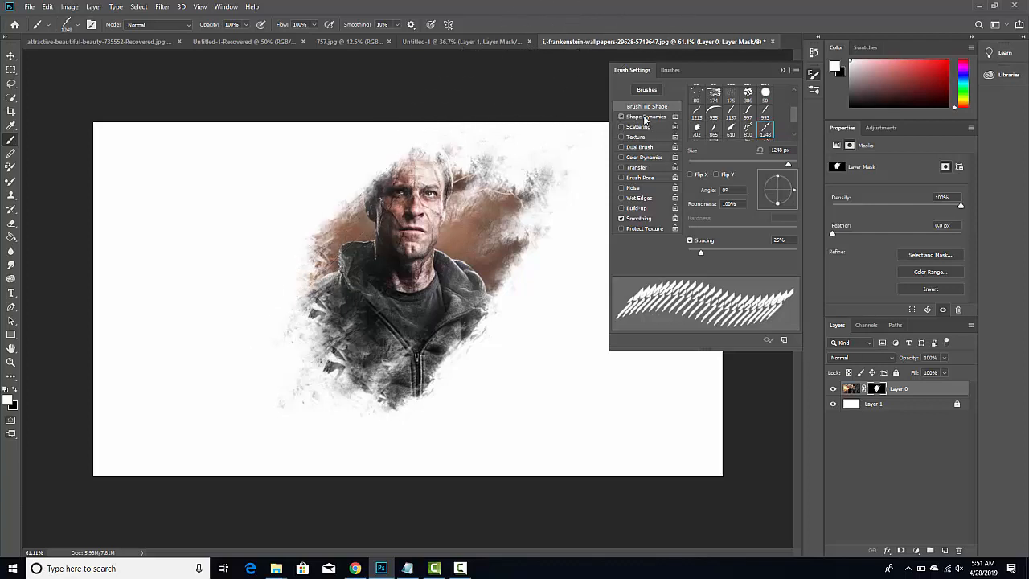
click(645, 117)
drag(688, 101, 770, 104)
drag(689, 135, 741, 135)
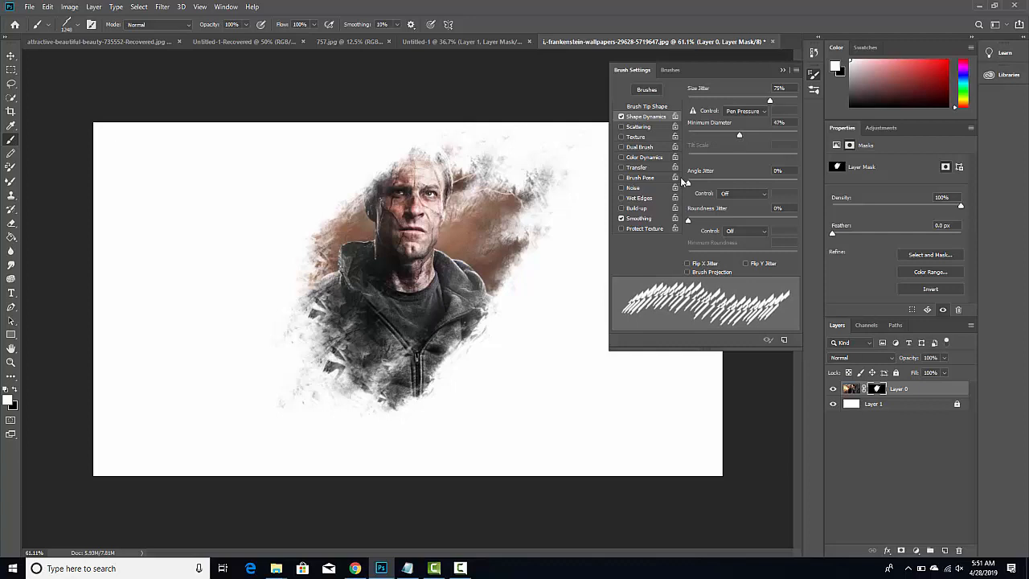
mouse_move(690, 183)
mouse_down()
mouse_move(717, 190)
mouse_move(688, 202)
mouse_up()
Step: Enable brush scattering with 843% scatter and a count of 4
click(635, 127)
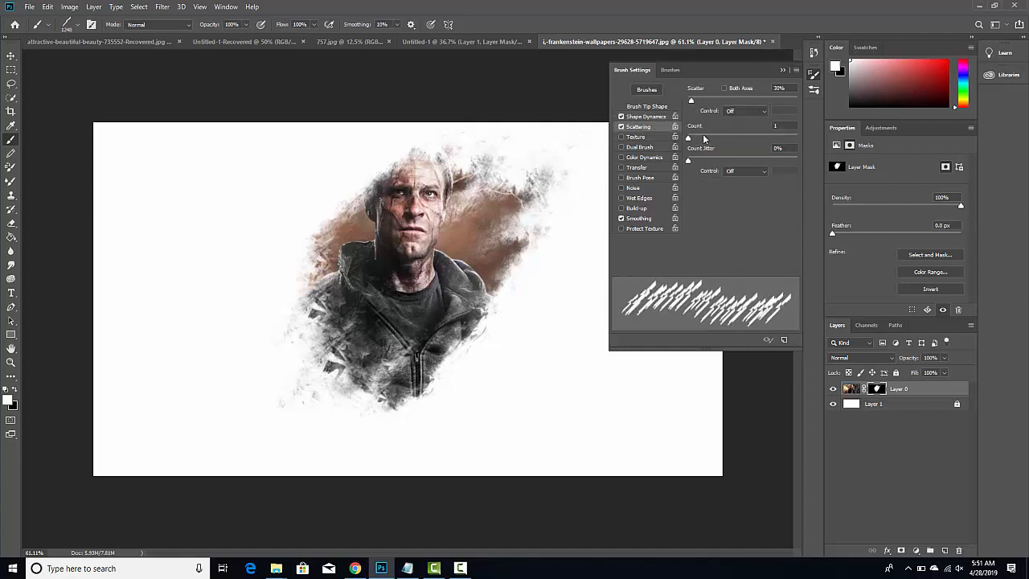
drag(695, 102, 781, 104)
drag(688, 138, 707, 141)
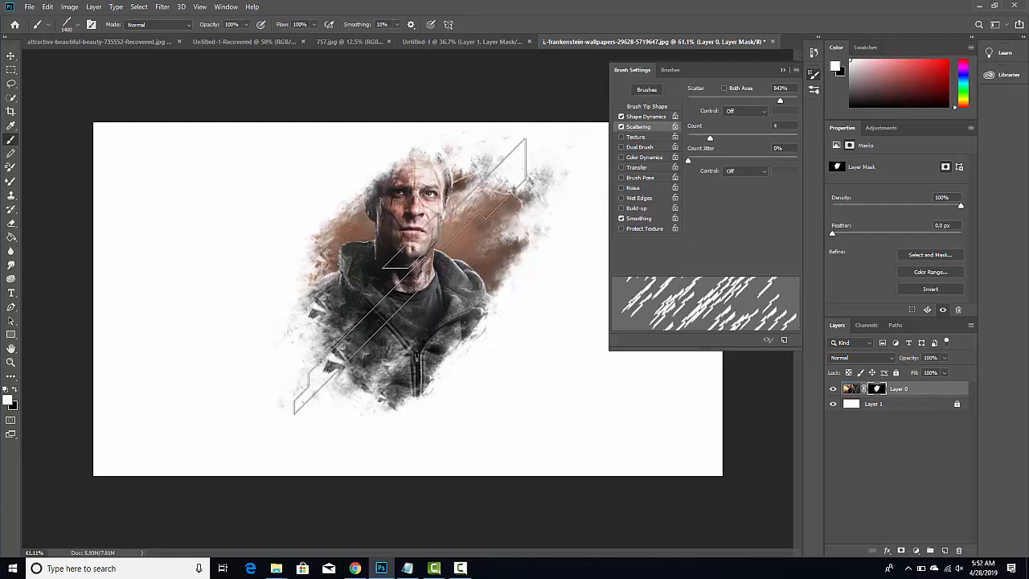
Step: Set the shard brush tip's angle to 3°
click(652, 106)
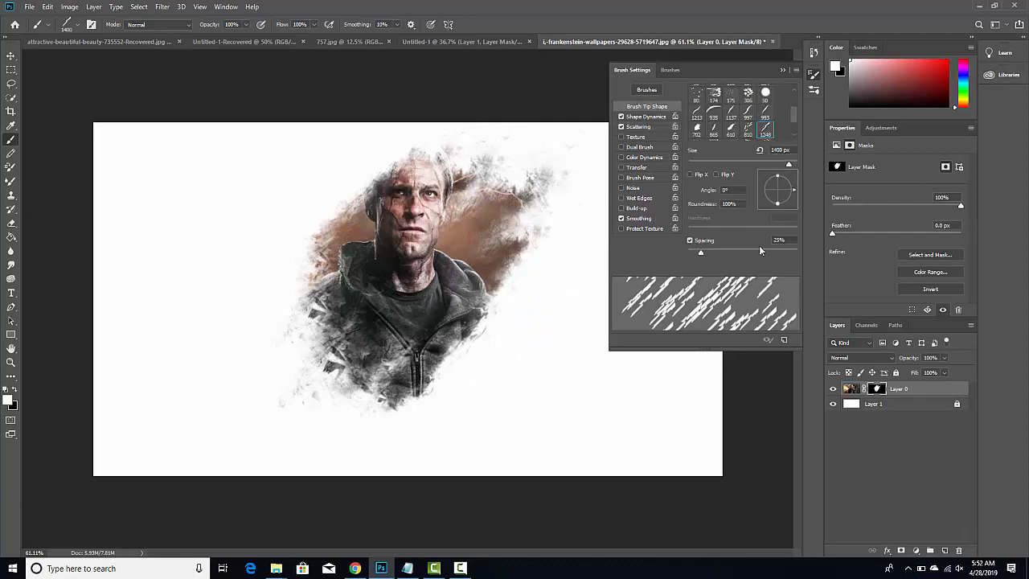
click(794, 193)
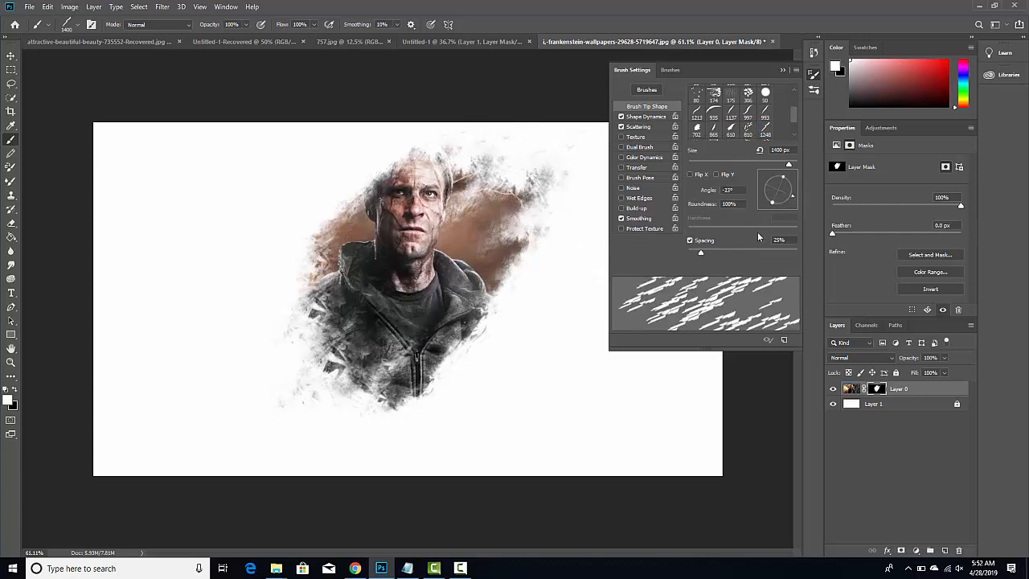
drag(797, 201, 795, 190)
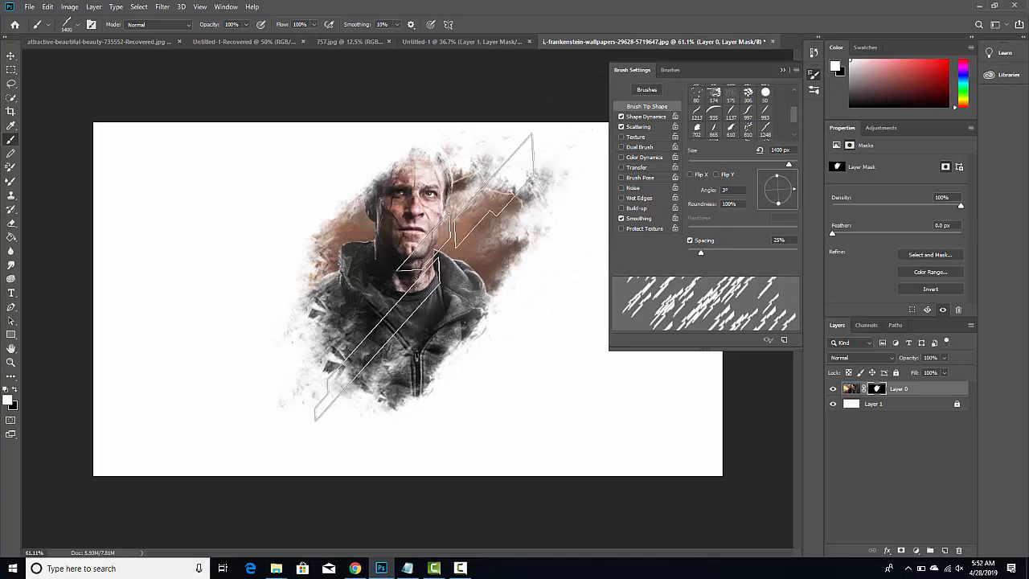
Step: Stamp large white diagonal shards across the man on the mask with the brush at 1500 px
key(bracketright)
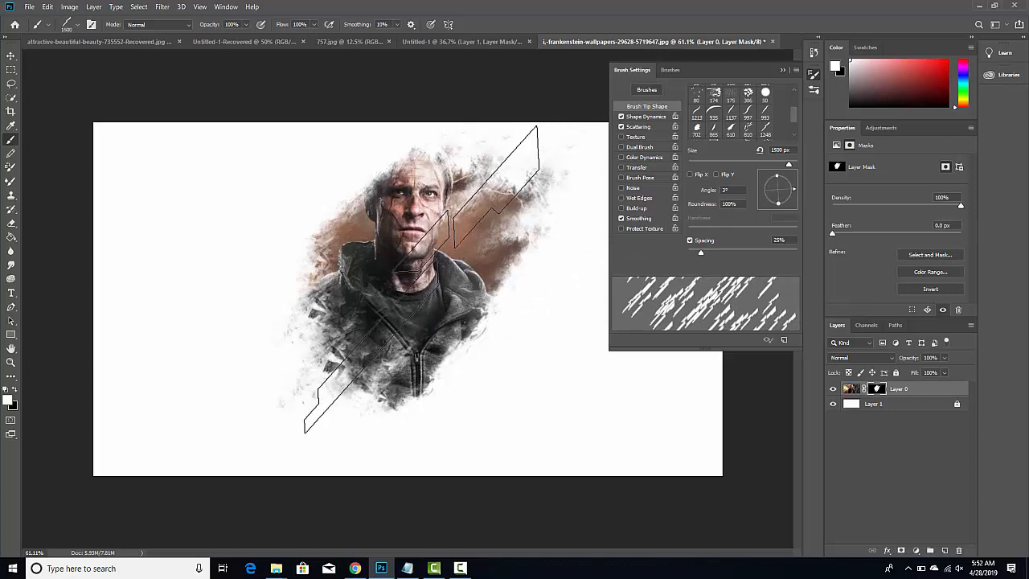
click(423, 278)
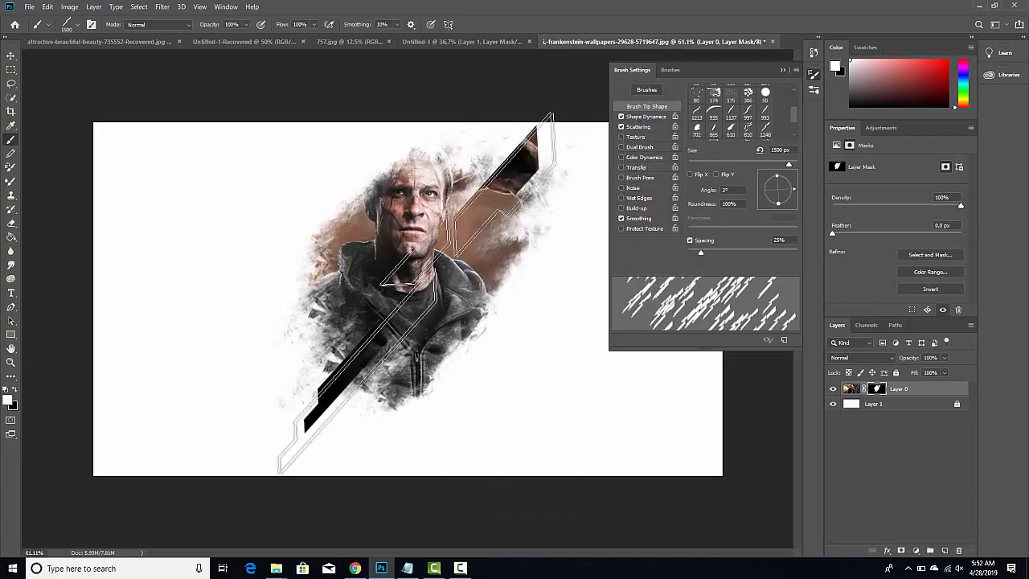
click(378, 277)
Step: Reduce the brush to 250 px and stamp small shards on the mask below the man's jacket
key(bracketleft)
key(bracketleft)
key(bracketleft)
key(bracketleft)
key(bracketleft)
key(bracketleft)
key(bracketleft)
key(bracketleft)
key(bracketleft)
key(bracketleft)
key(bracketleft)
key(bracketleft)
key(bracketleft)
click(278, 425)
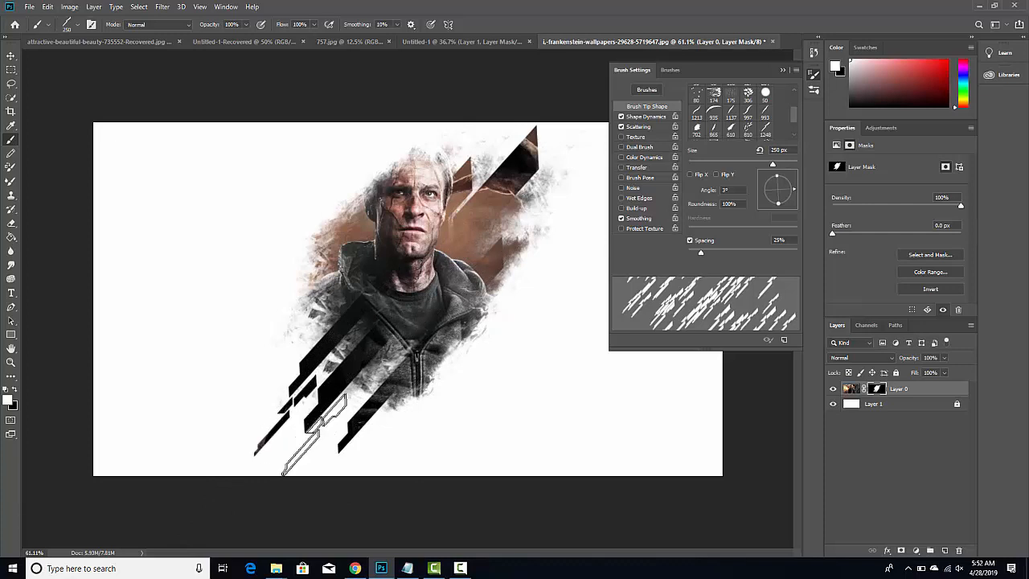
click(346, 413)
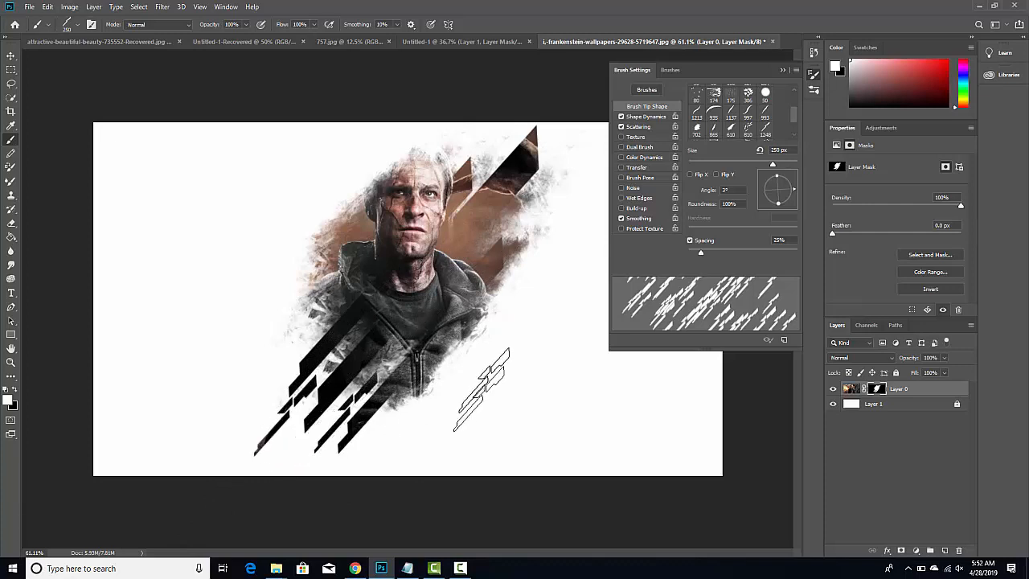
Step: Stamp medium shards on the mask around the upper right, left shoulder and jacket bottom, using 400 px and smaller brush sizes
click(547, 195)
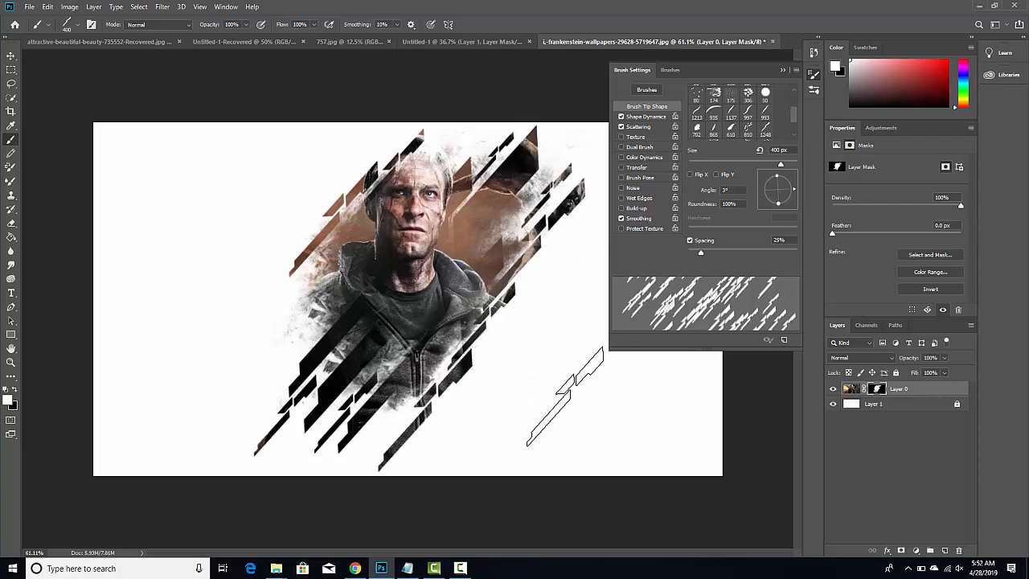
click(298, 328)
key(bracketleft)
key(bracketleft)
click(291, 295)
click(385, 426)
Step: Stamp fine shards on the mask along the figure's right edge at 175 px and above the head at 150 px
key(bracketleft)
key(bracketleft)
click(541, 261)
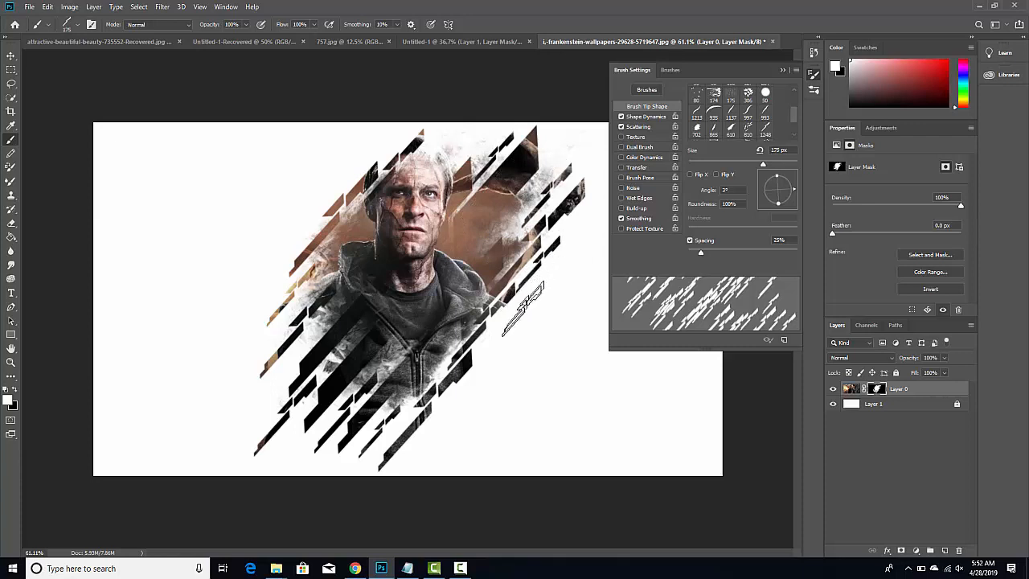
click(502, 330)
key(bracketleft)
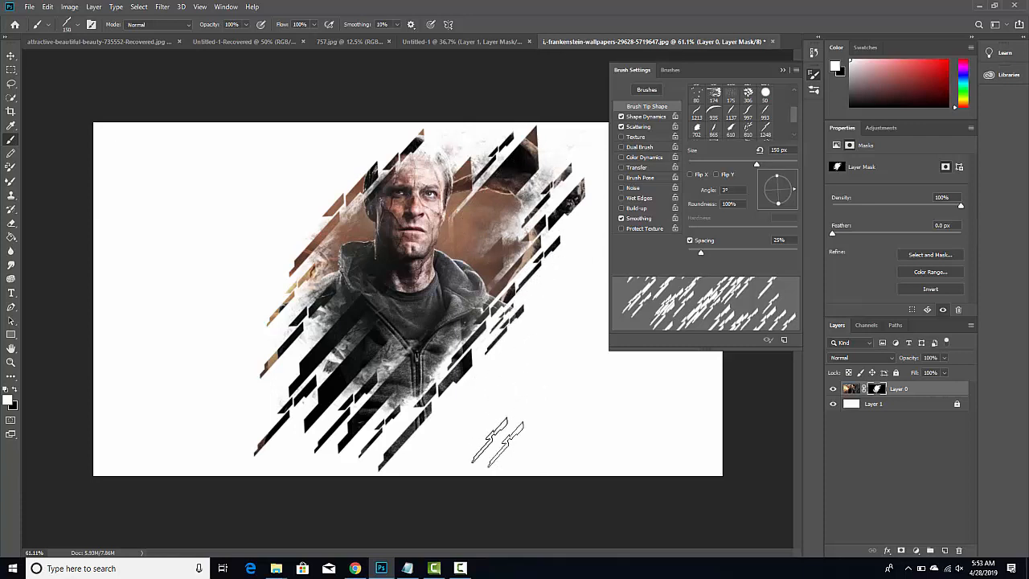
click(442, 153)
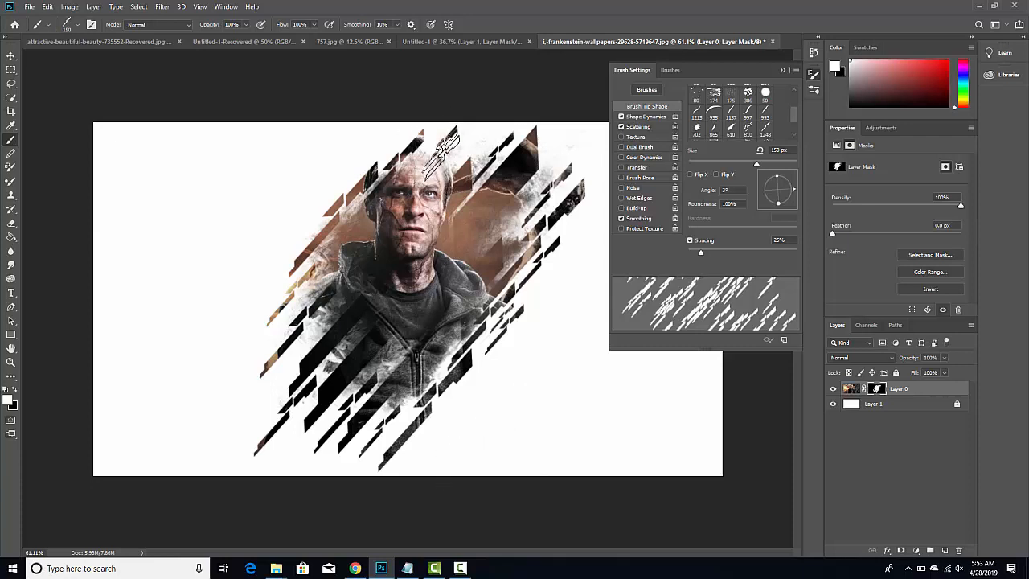
Step: Enlarge the brush to 700 px and stamp a large diagonal shard on the mask along the figure's lower right edge
key(bracketright)
key(bracketright)
key(bracketright)
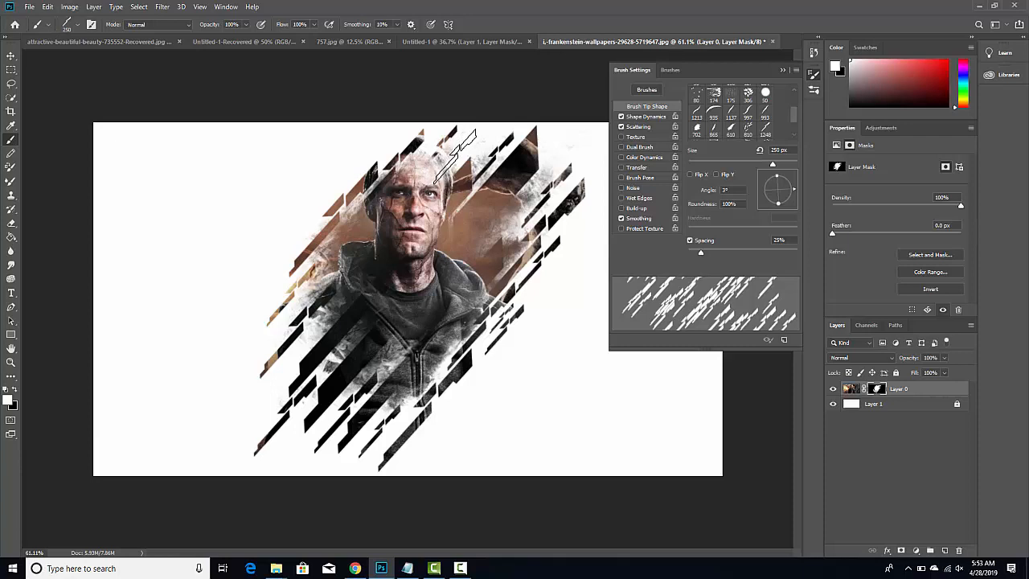
key(bracketright)
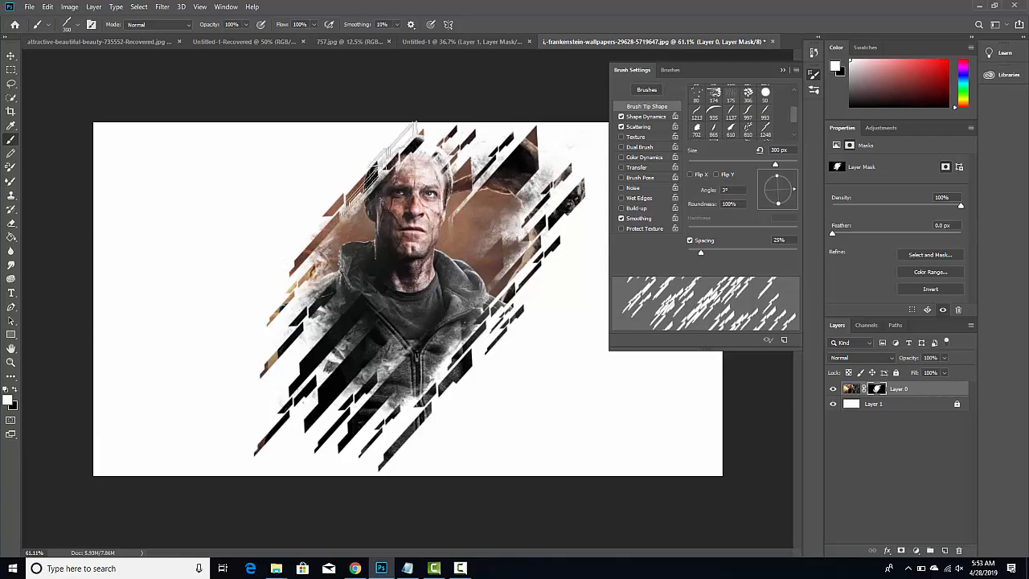
key(bracketright)
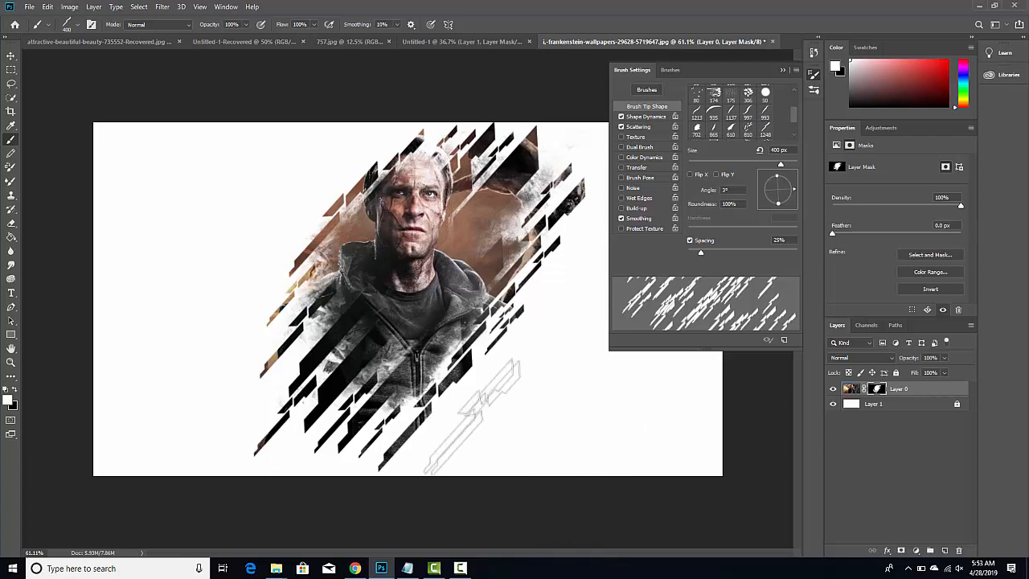
key(bracketright)
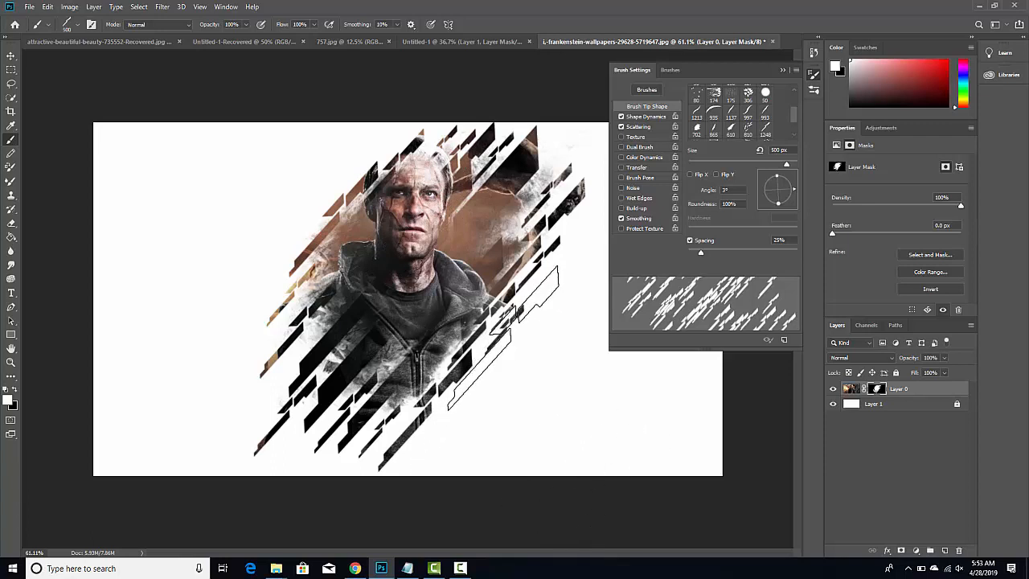
key(bracketright)
key(bracketright)
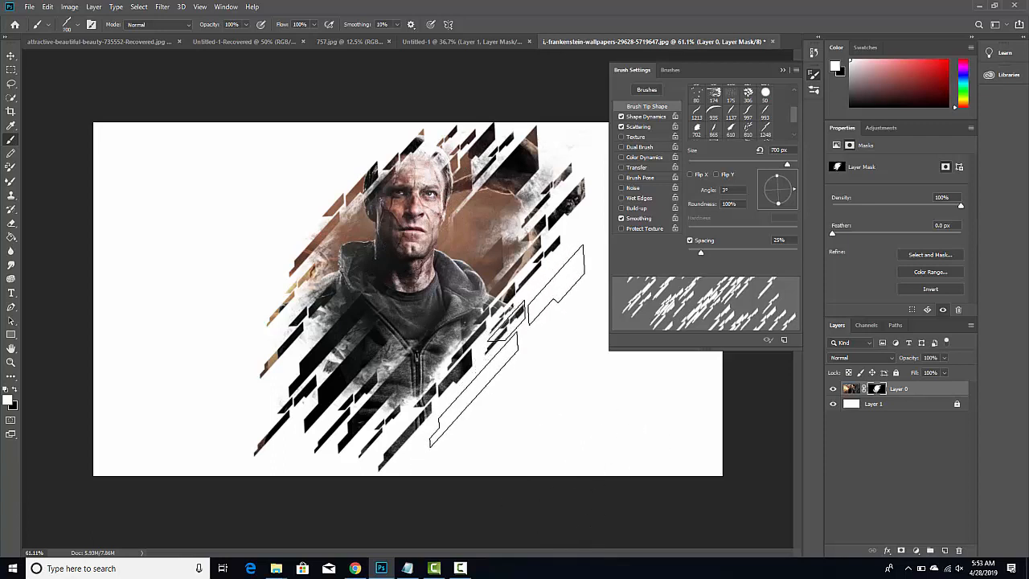
click(506, 345)
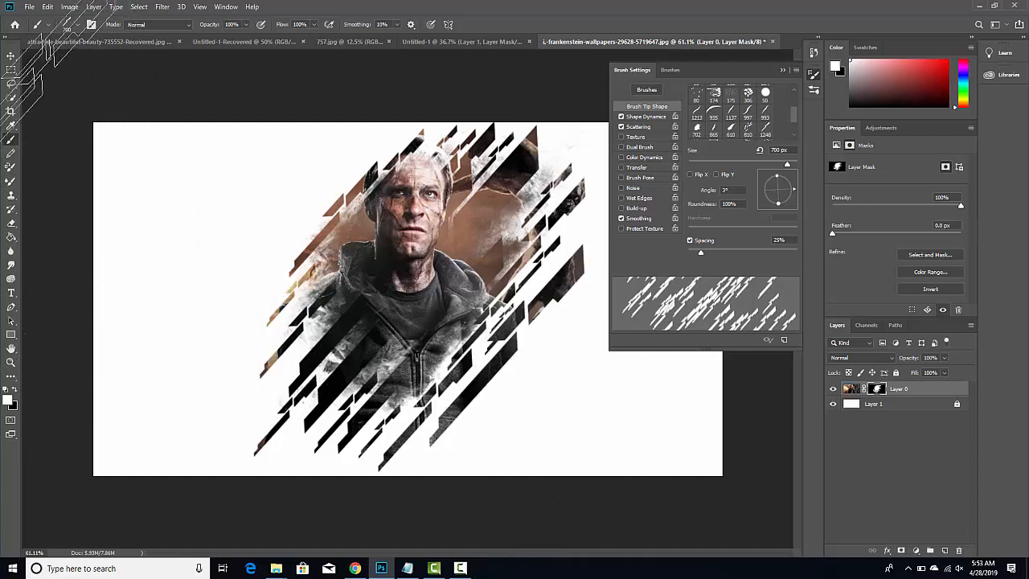
Step: Switch to the Move tool and collapse the brush settings to review the whole shard portrait
click(12, 56)
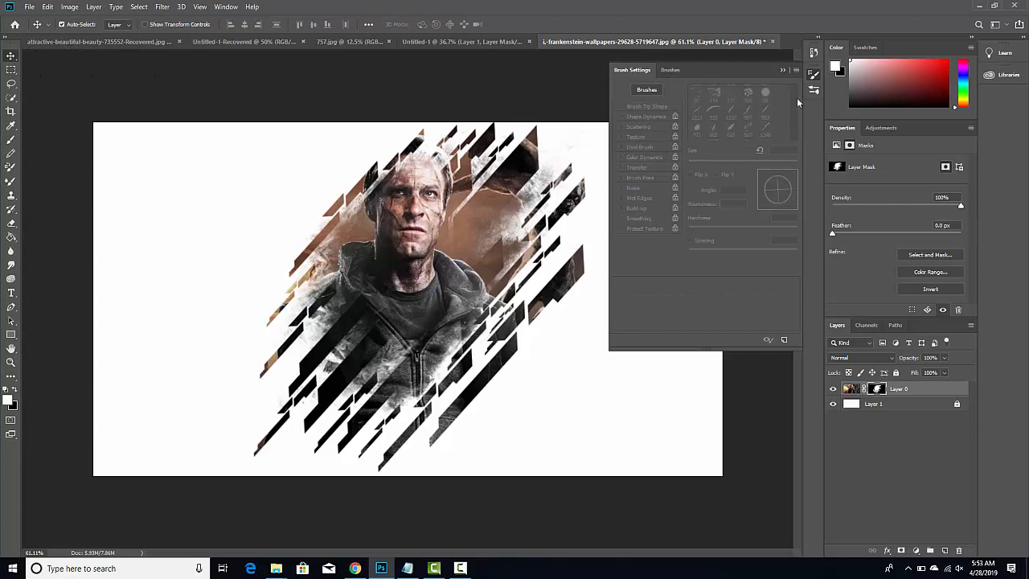
click(783, 71)
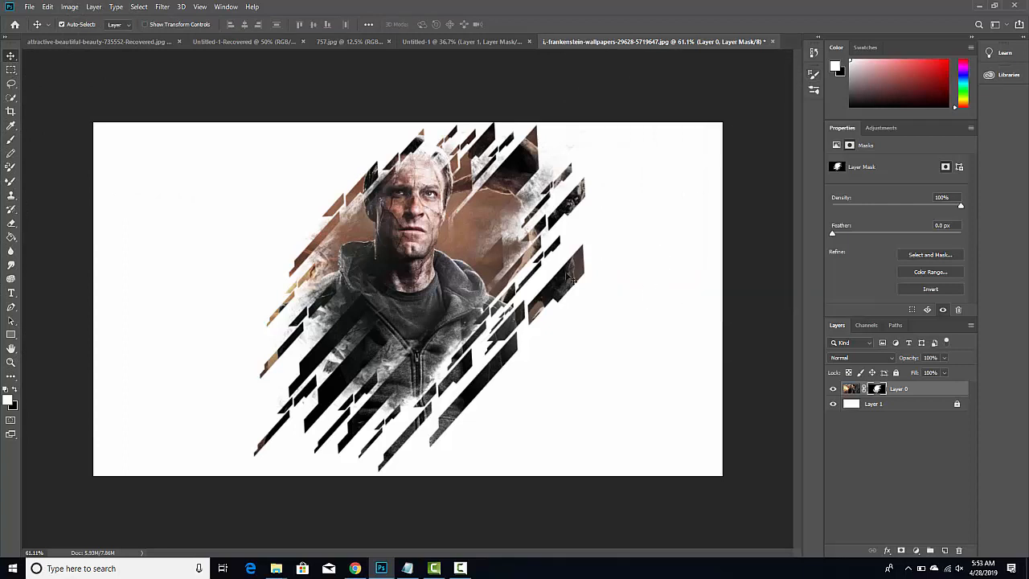
scroll(555, 283, down, 2)
scroll(546, 291, up, 2)
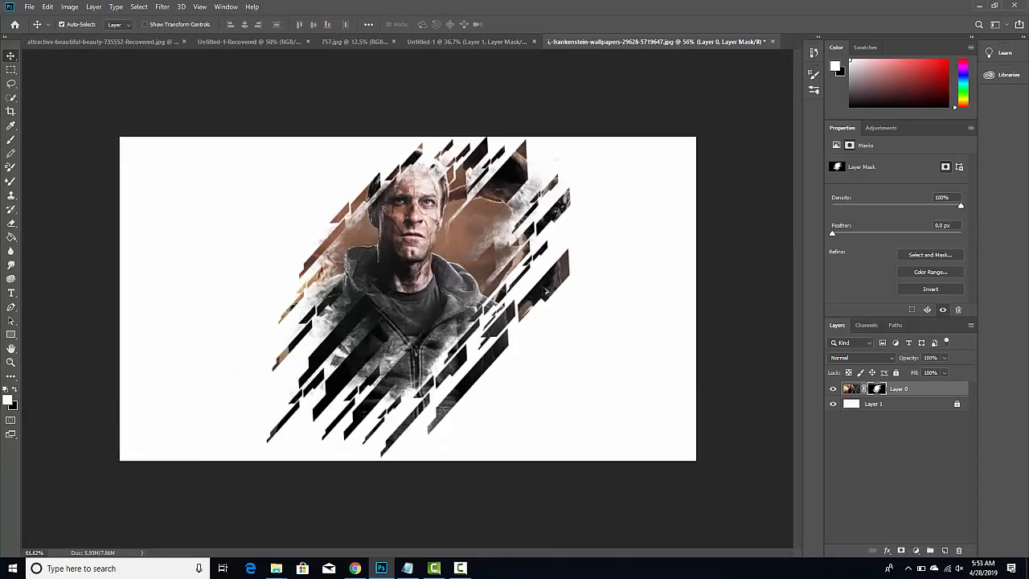
scroll(545, 290, up, 1)
scroll(545, 291, down, 1)
scroll(545, 291, up, 1)
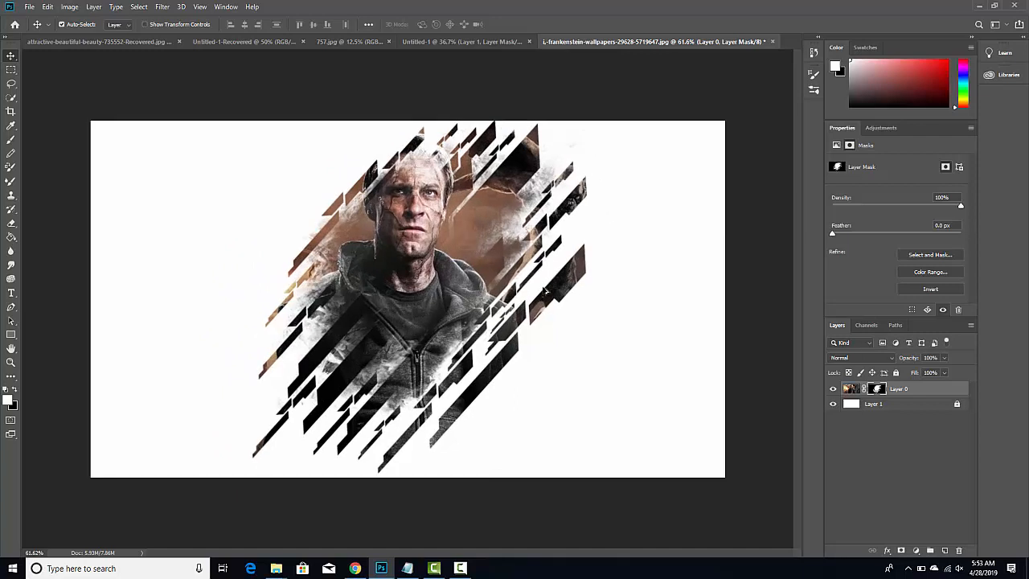